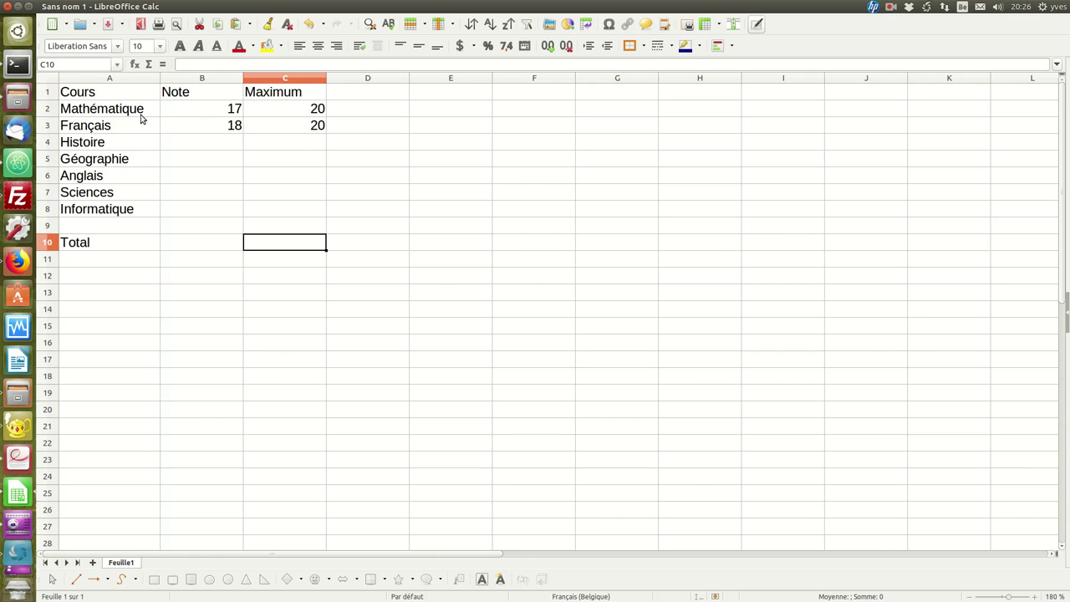
left_click(232, 113)
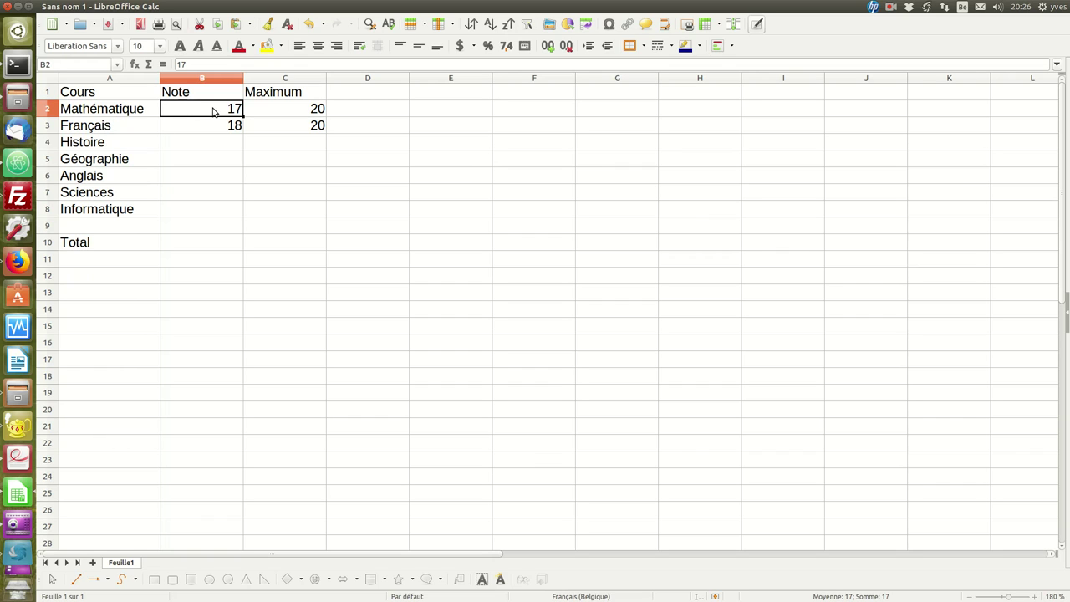
left_click(291, 118)
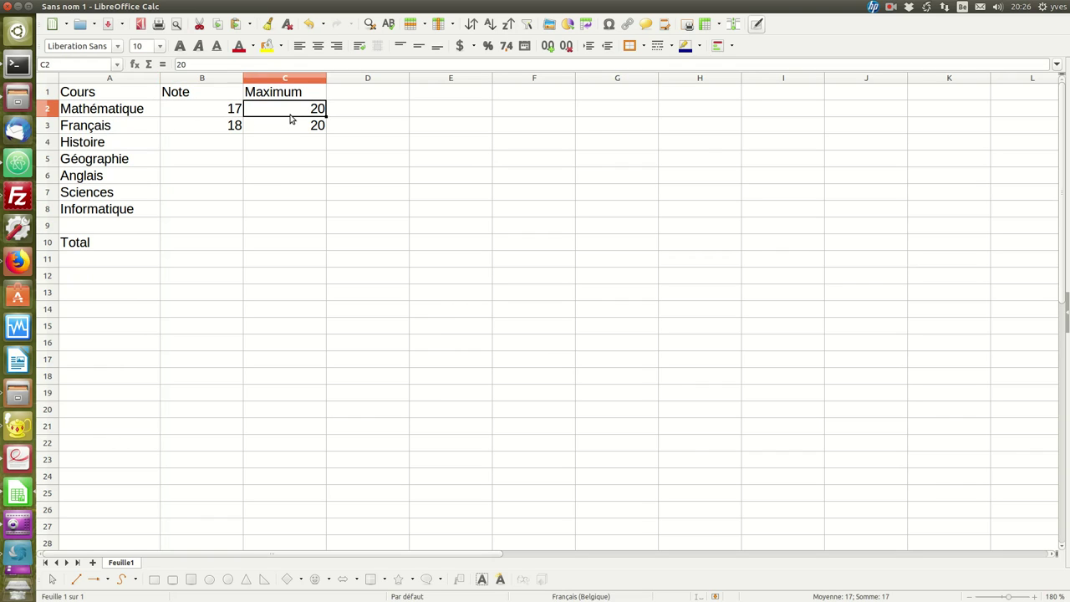
left_click(208, 126)
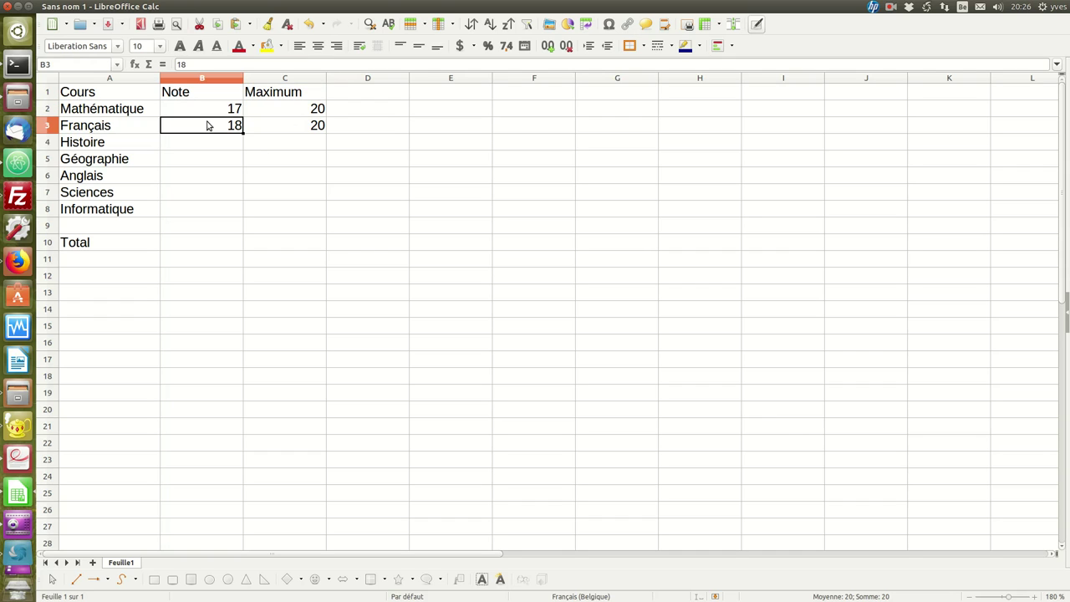
left_click(292, 126)
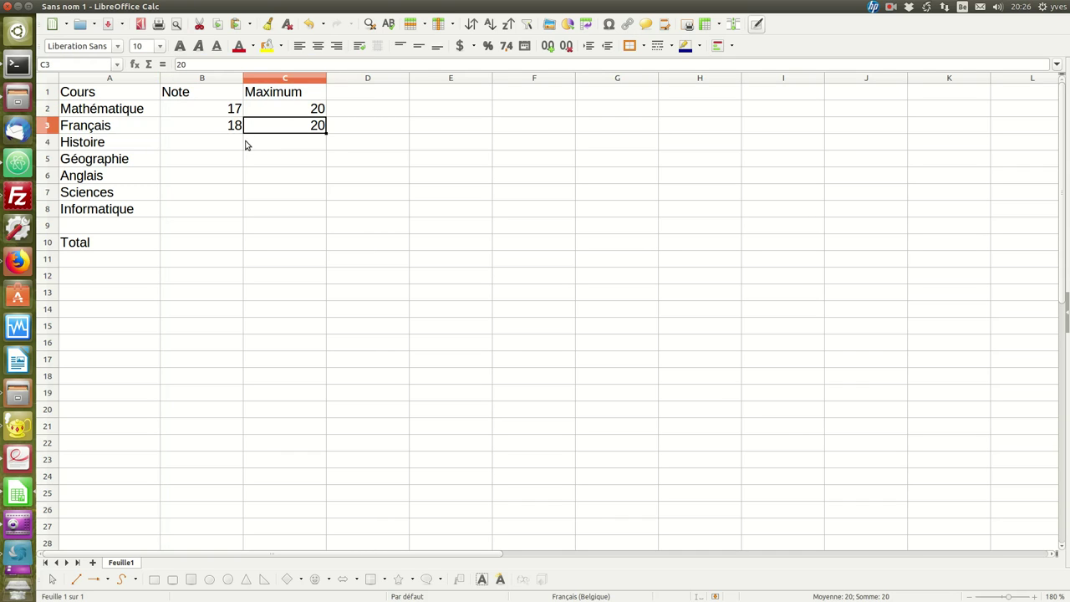
Step: Enter note 16 and maximum 25 for Histoire, and note 18 and maximum 25 for Géographie
left_click(231, 148)
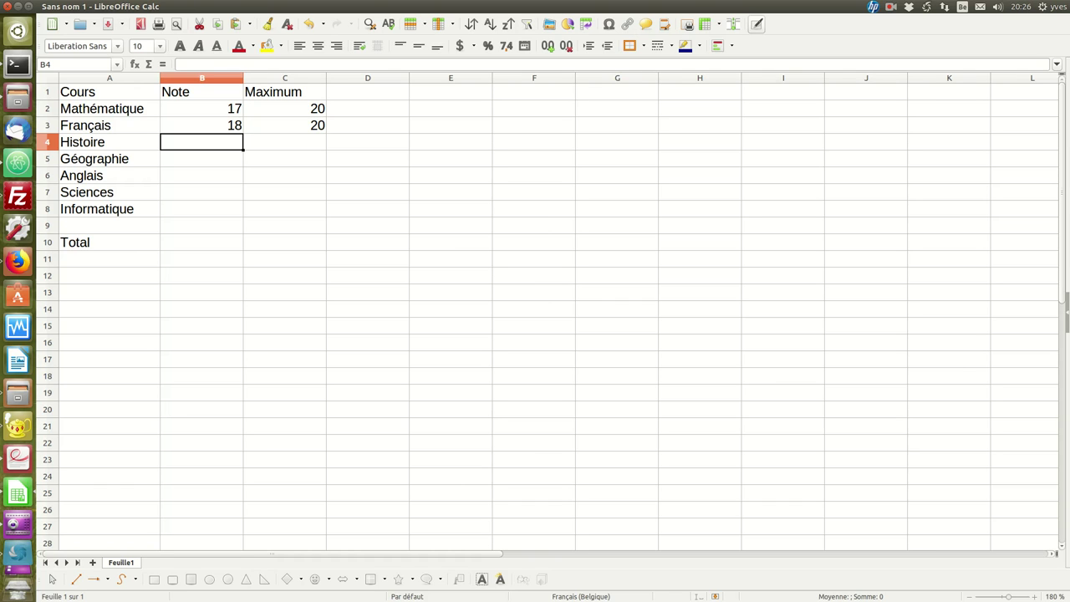
type("16")
key("Tab")
type("25")
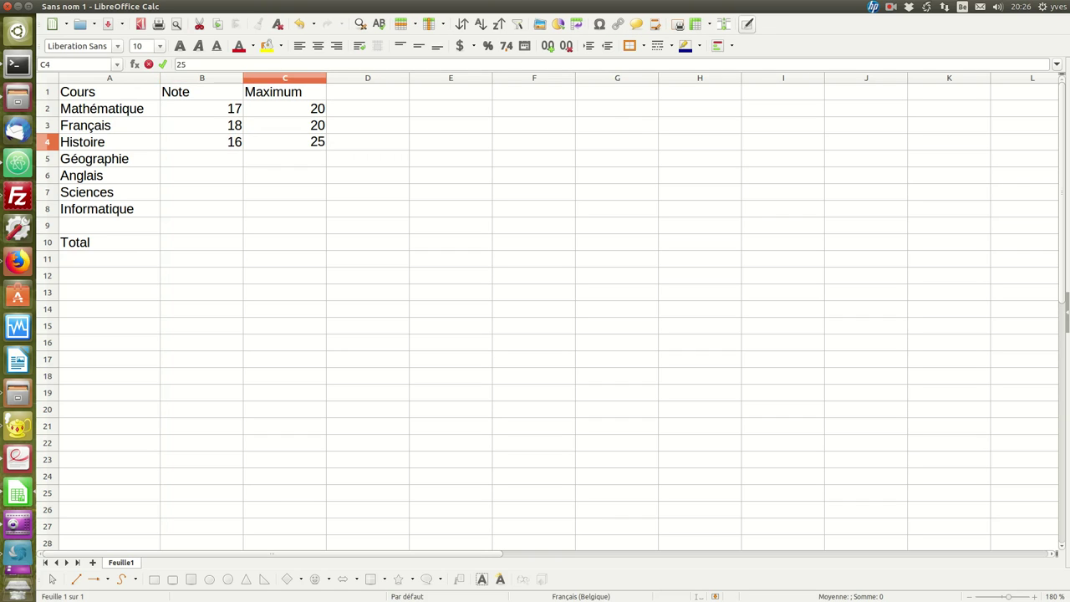
key("Return")
type("18")
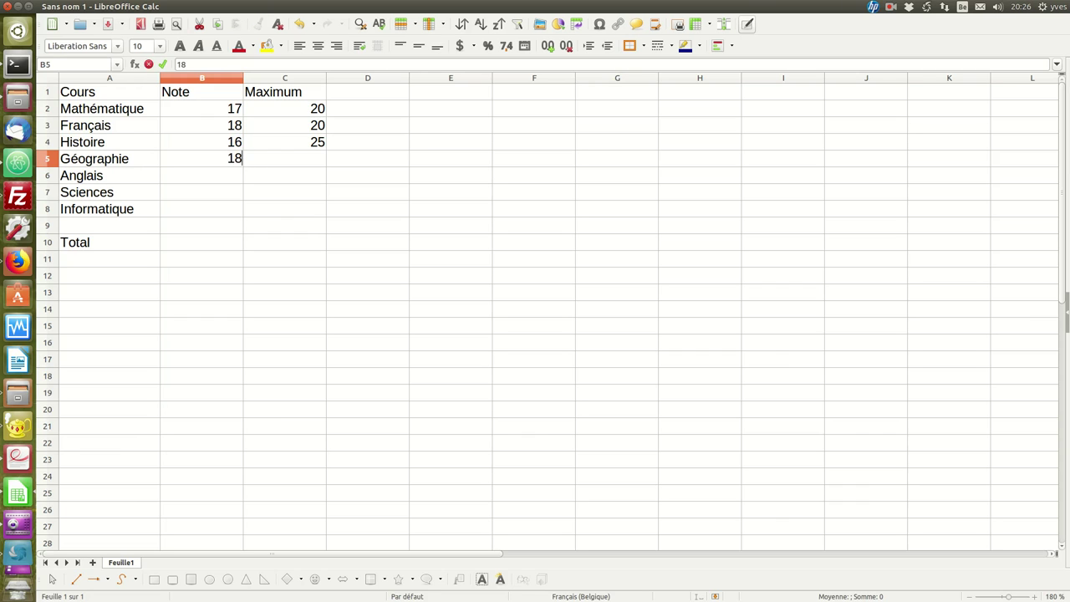
key("Tab")
type("25")
key("Return")
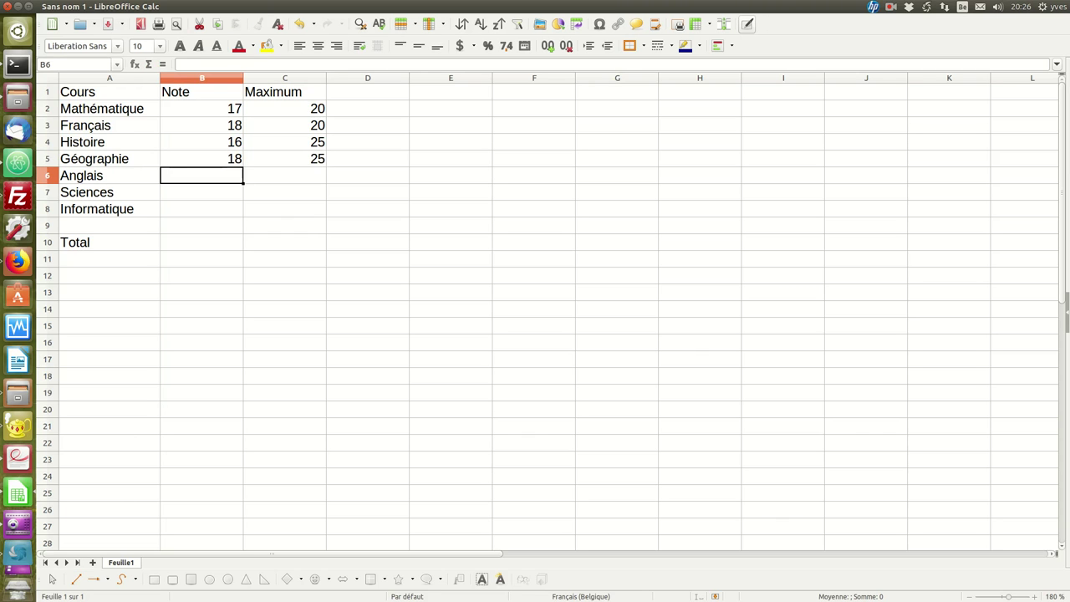
Step: Enter note 20 and maximum 30 for Anglais, and note 18 and maximum 25 for Sciences
type("20")
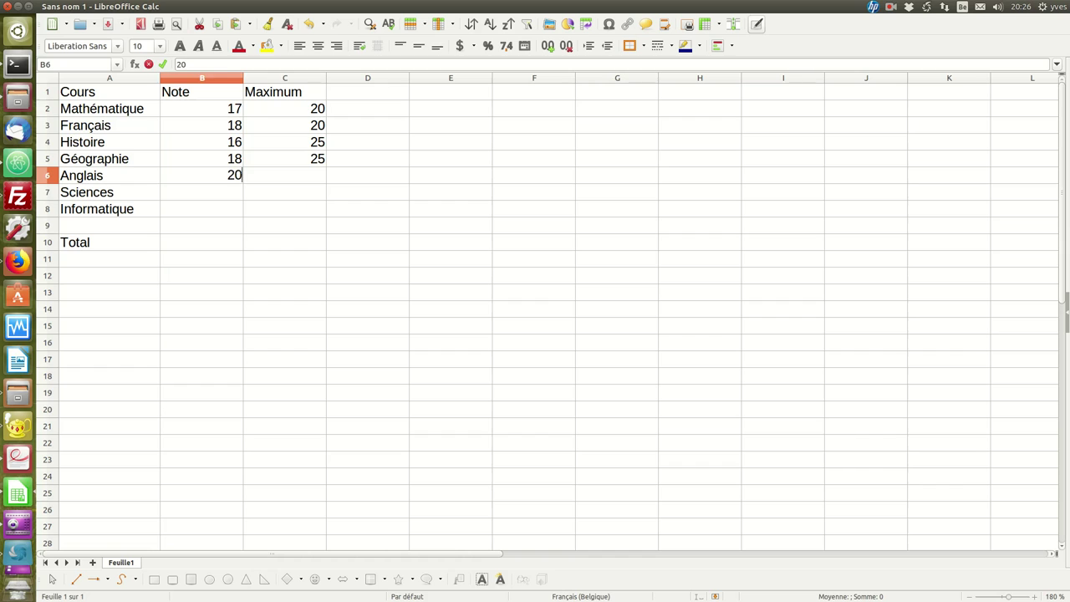
key("Tab")
type("30")
key("Return")
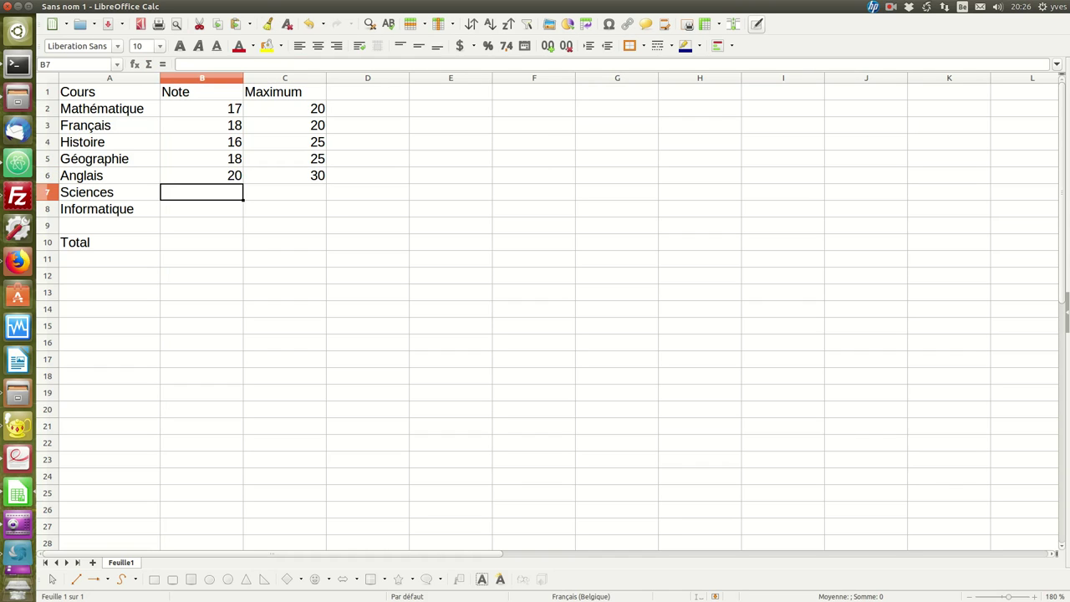
type("18")
key("Tab")
type("25")
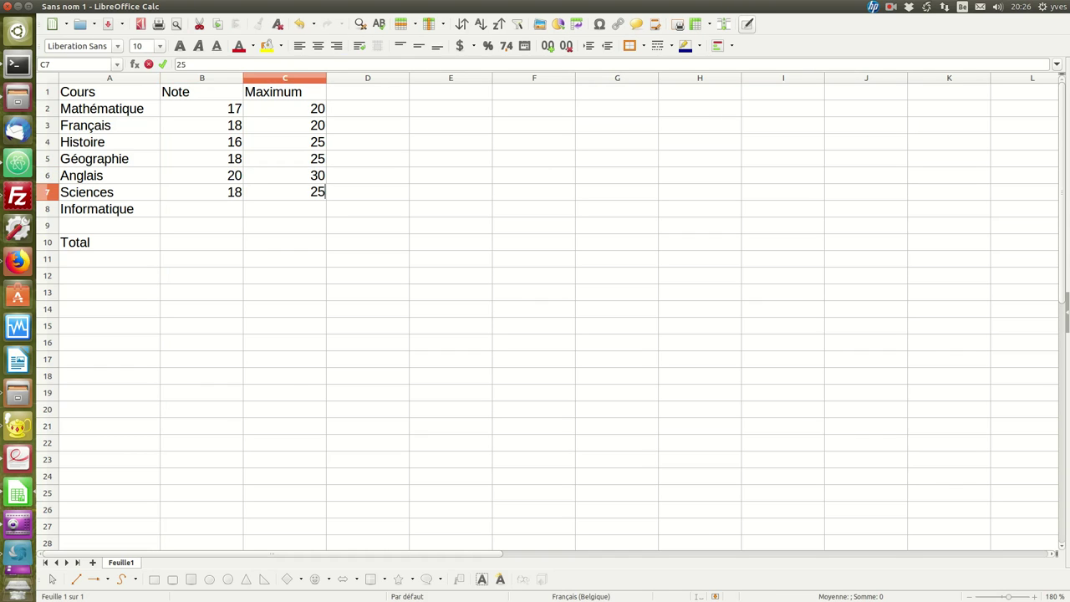
key("Return")
Step: Fill in the Informatique row with a note of 30 and a maximum of 30
type("30")
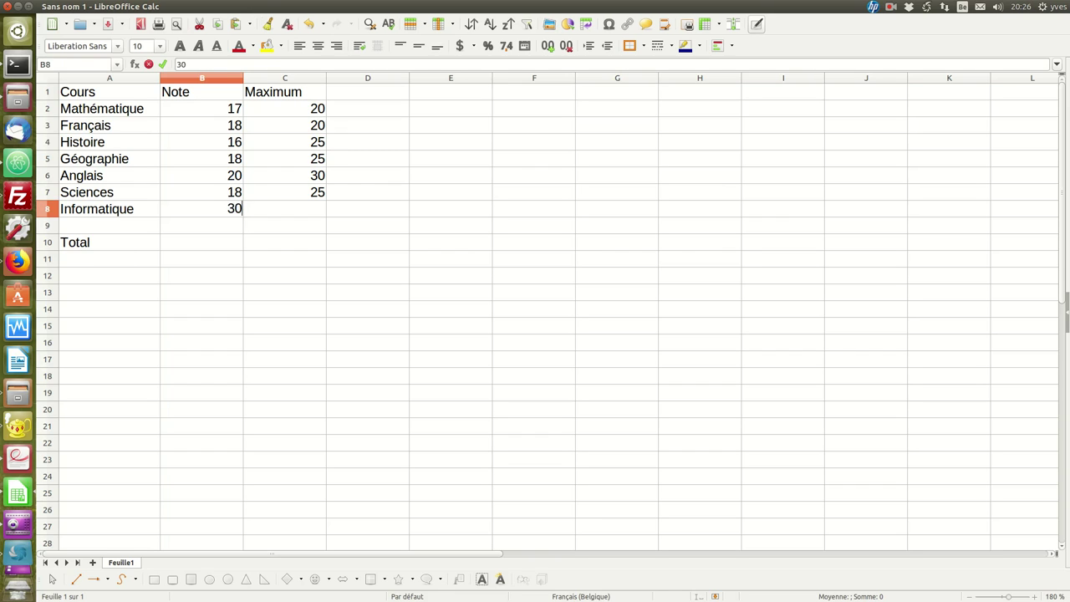
key("Tab")
type("30")
key("Return")
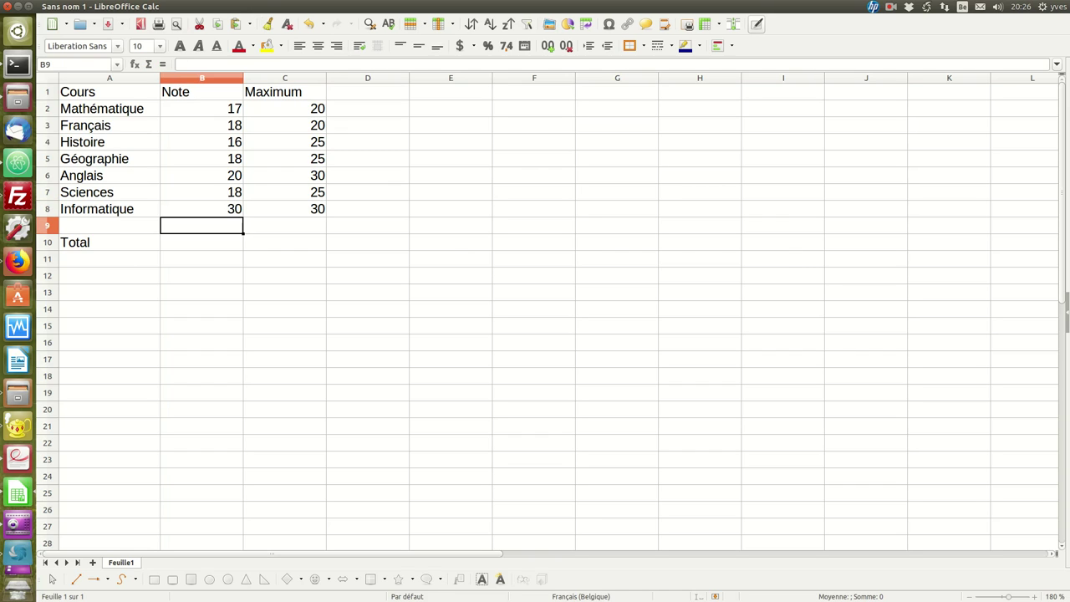
Step: Calculate the Note total in cell B10 with the formula =17+18+16+18+20+18+30
key("Down")
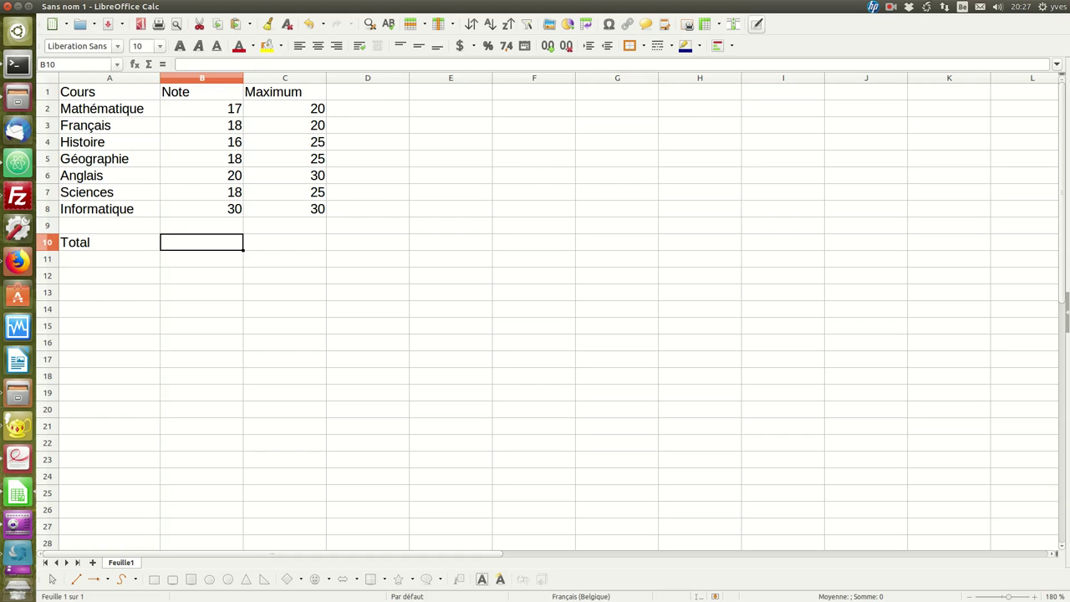
type("=")
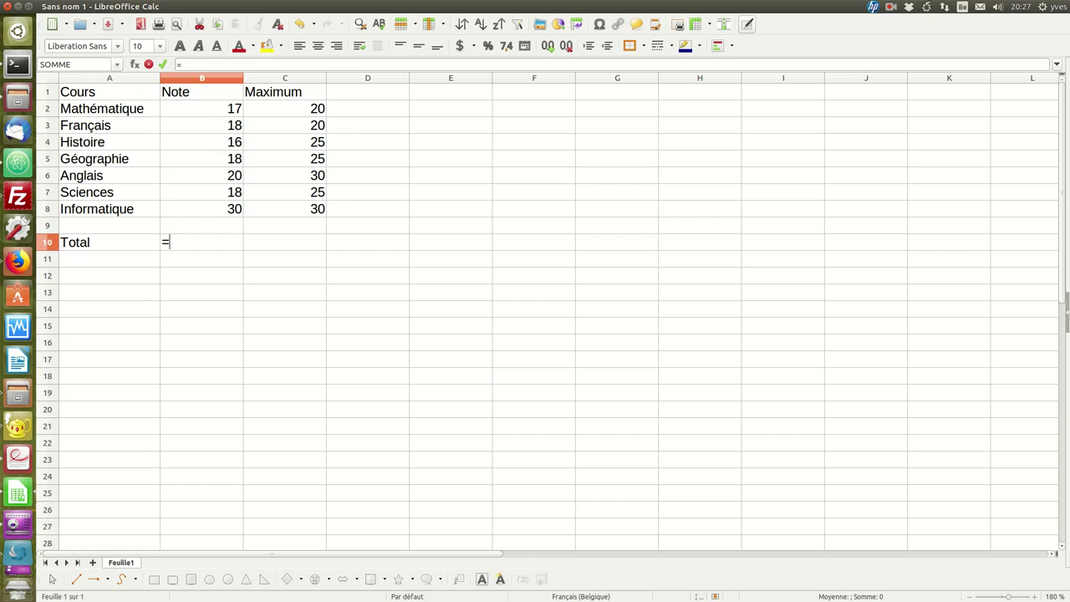
type("17+18+16+18+")
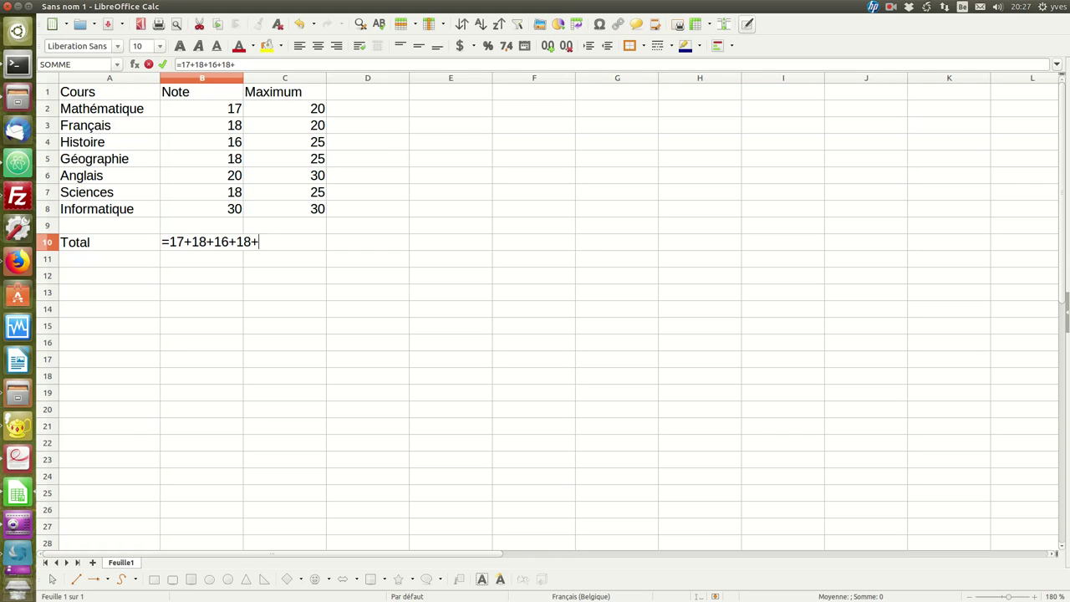
type("20+18+30")
key("Return")
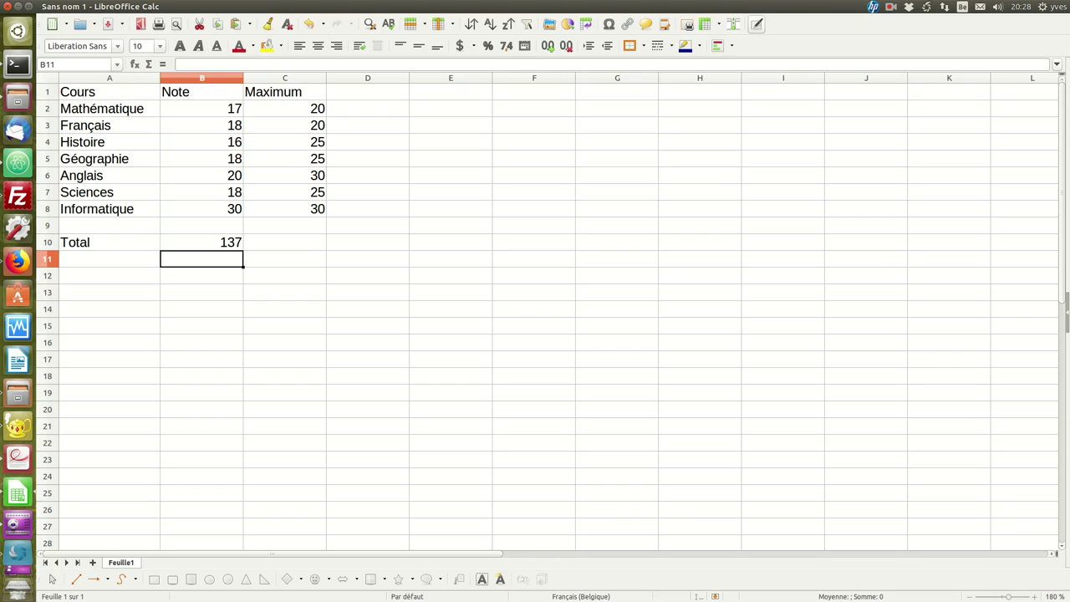
Step: Calculate the Maximum total in cell C10 with the formula =20+20+25+25+30+25+30
key("Up")
key("Right")
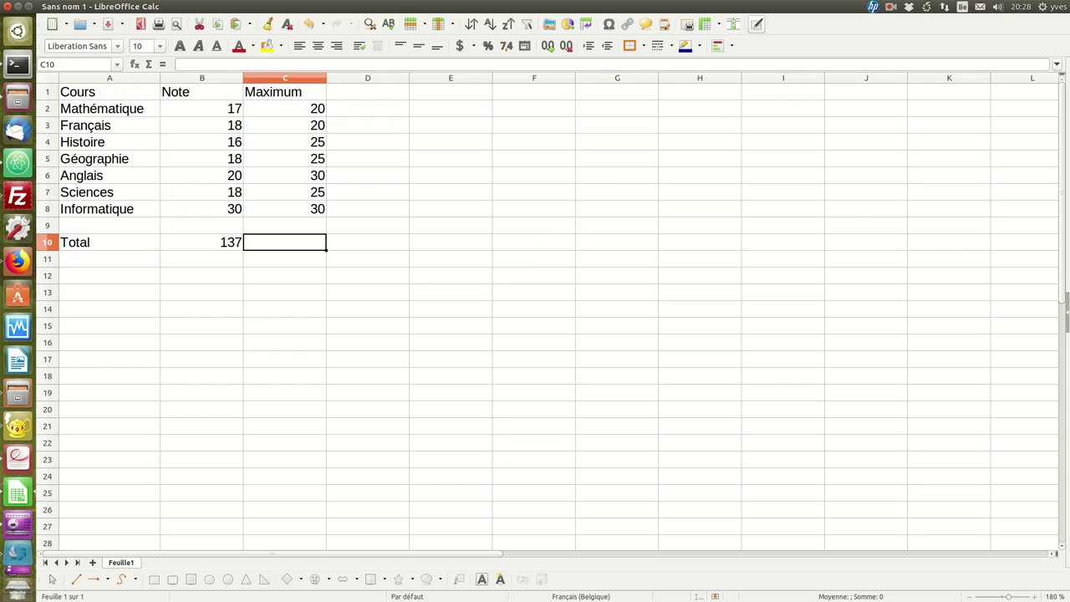
type("=")
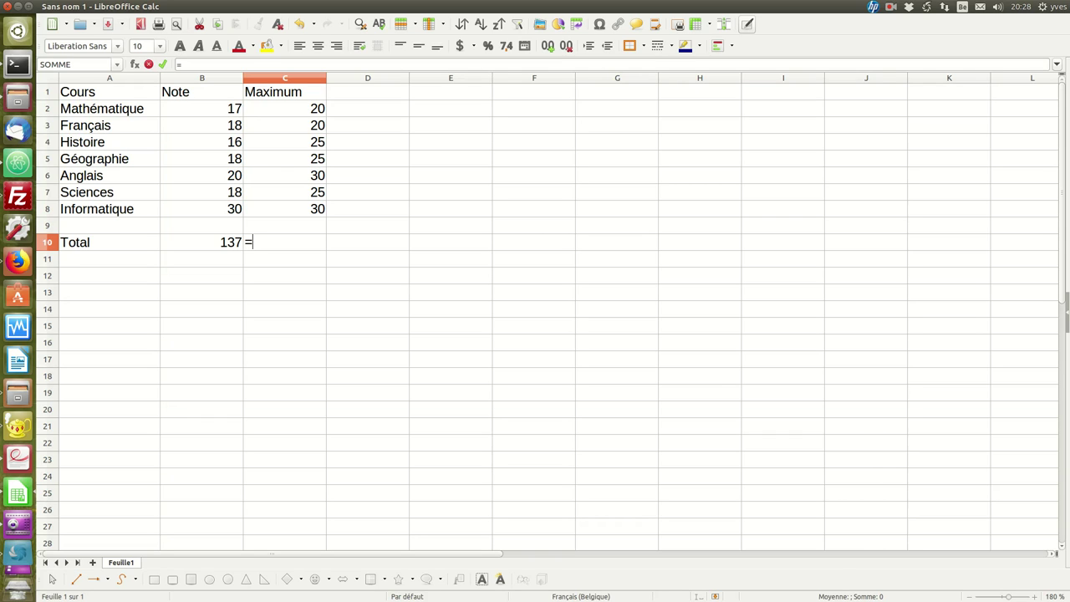
type("20+20+25+25")
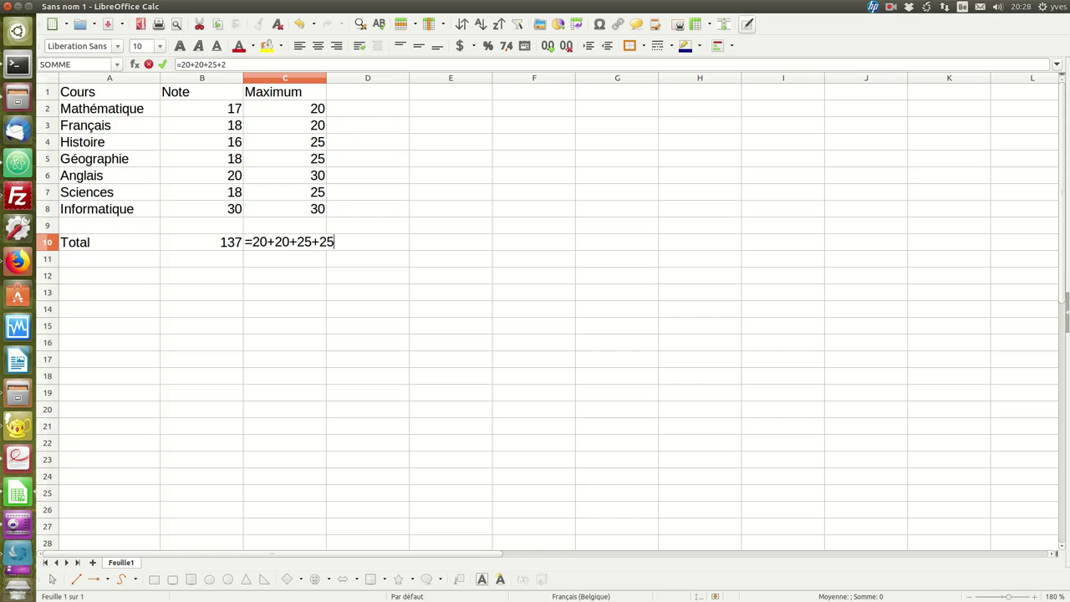
type("+30+25+30")
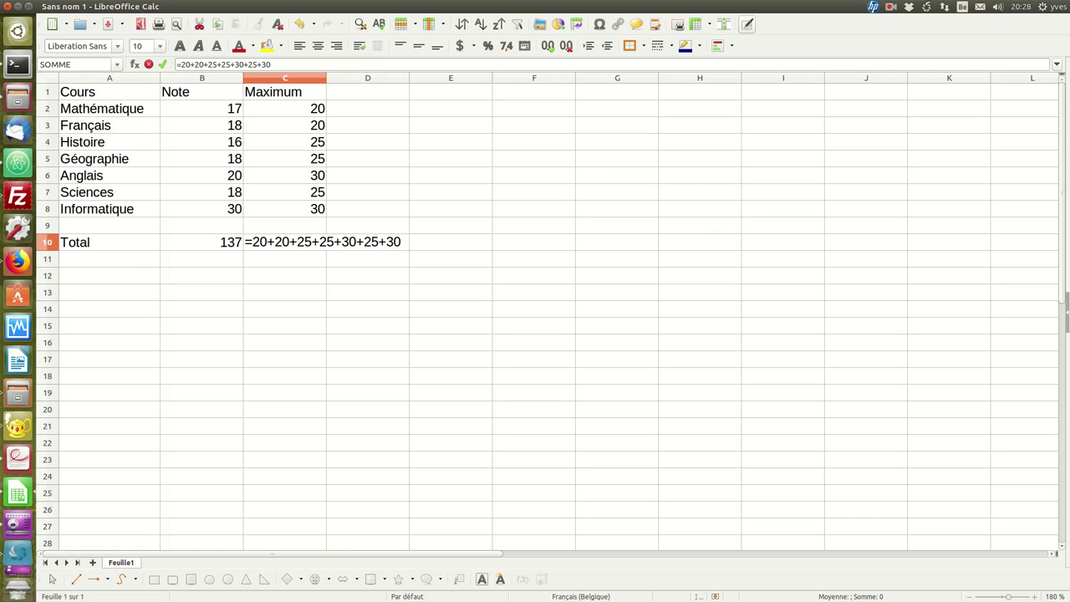
key("Return")
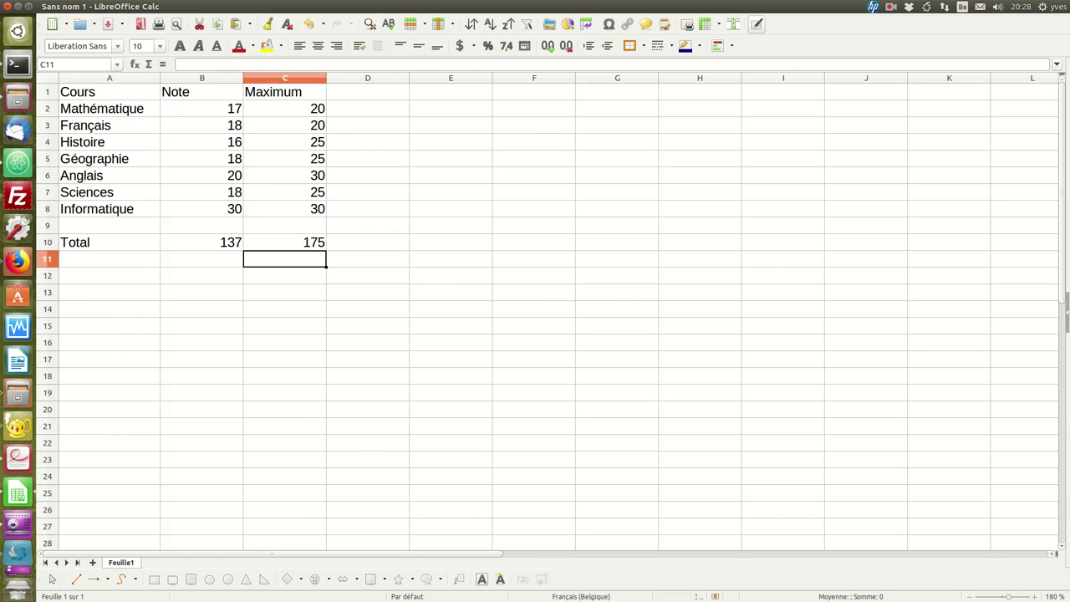
Step: Change the Histoire note in cell B4 to 19
key("Up")
key("Up")
key("Up")
key("Up")
key("Up")
key("Up")
key("Up")
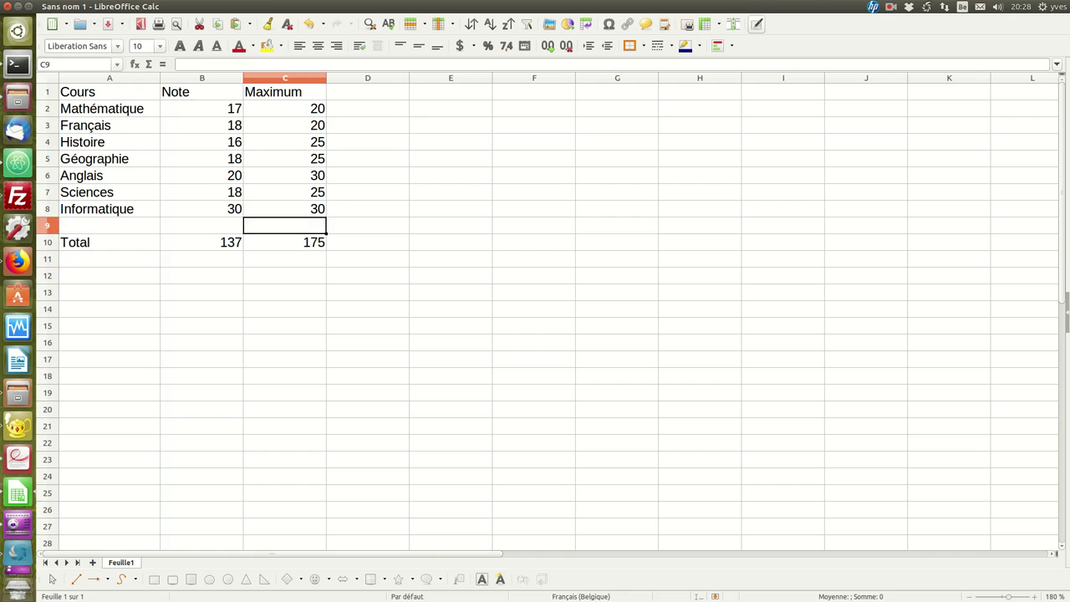
key("Left")
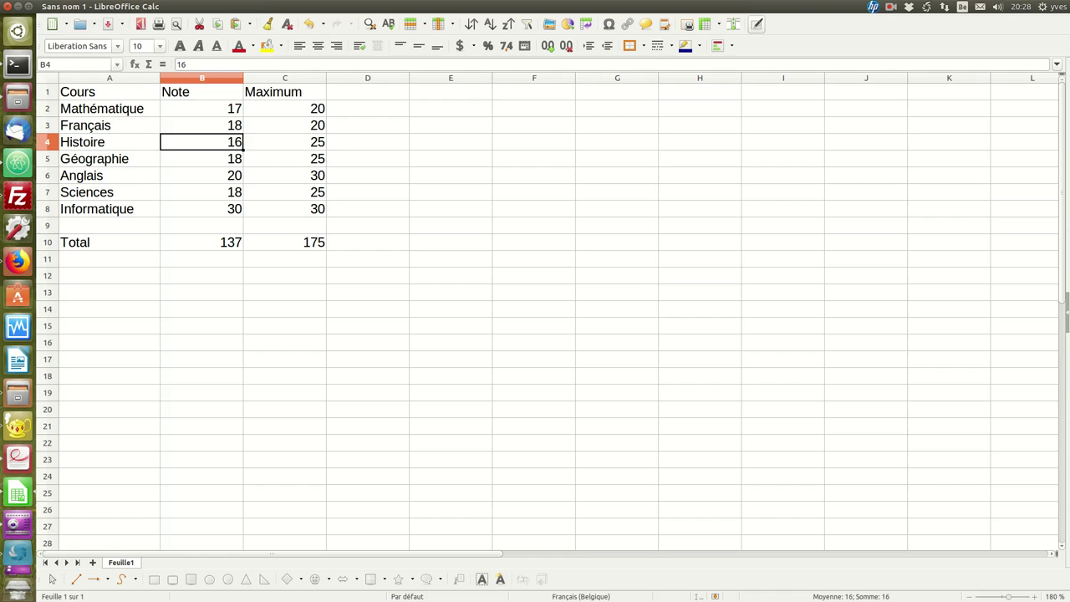
type("19")
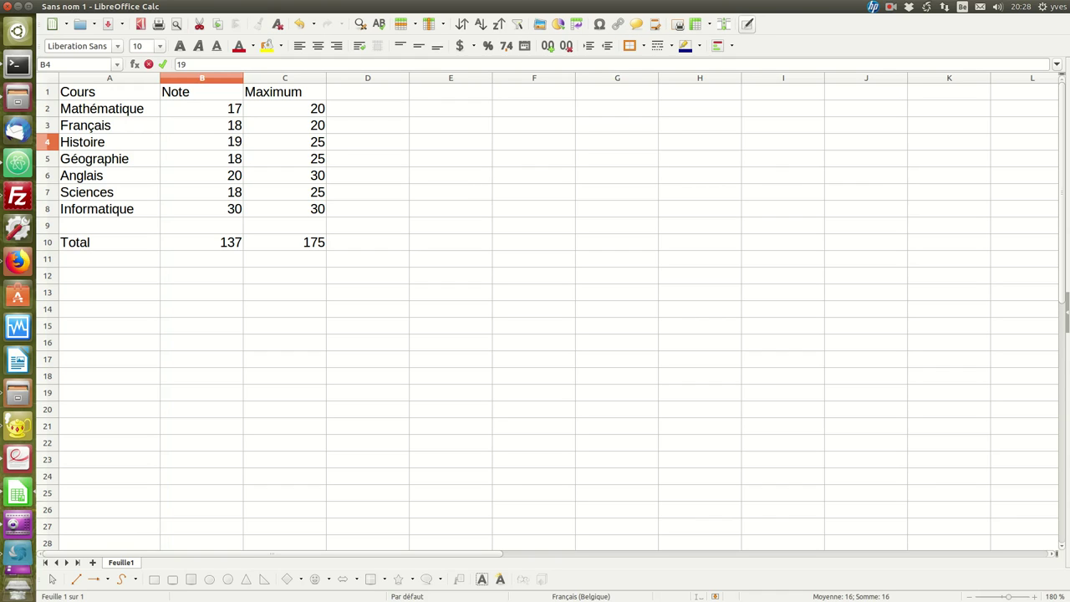
key("Return")
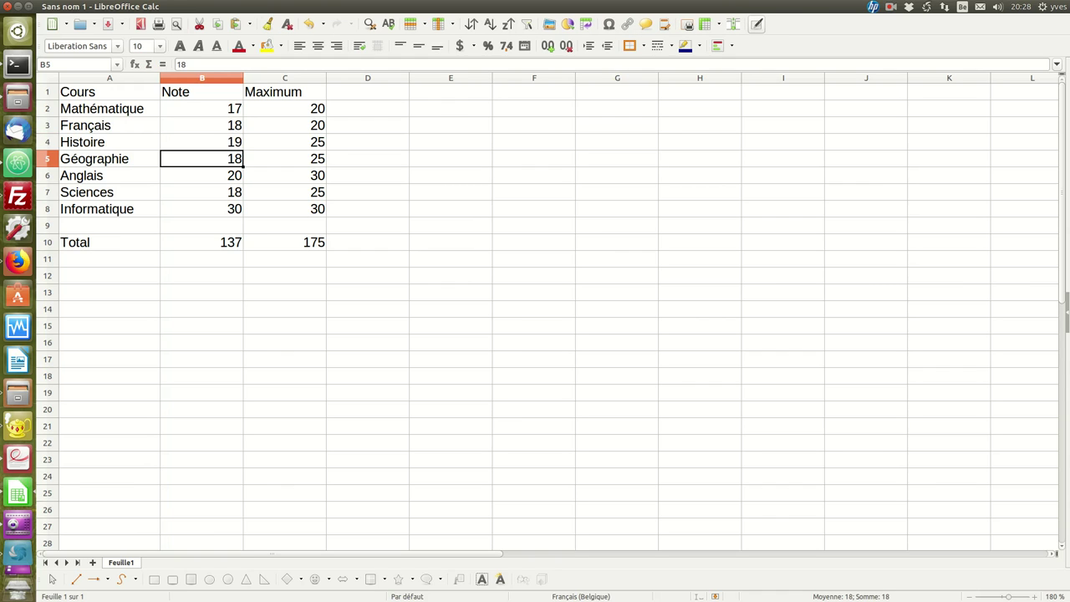
Step: Correct the third term of the Note total formula in B10 to 19, giving =17+18+19+18+20+18+30, and reselect the cell
key("Down")
key("Down")
key("Down")
key("Down")
key("Down")
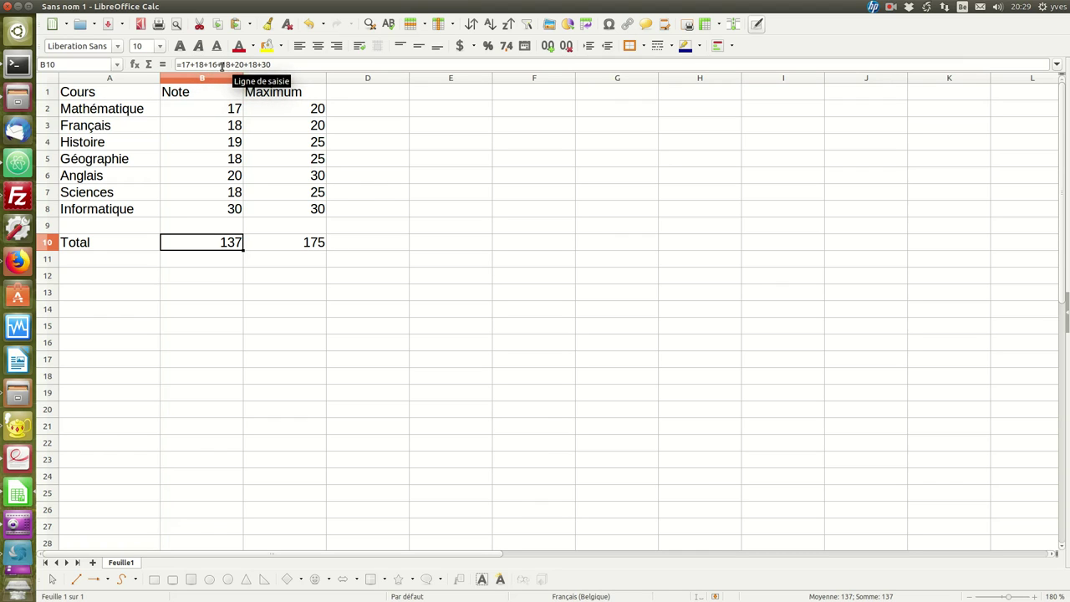
left_click(281, 64)
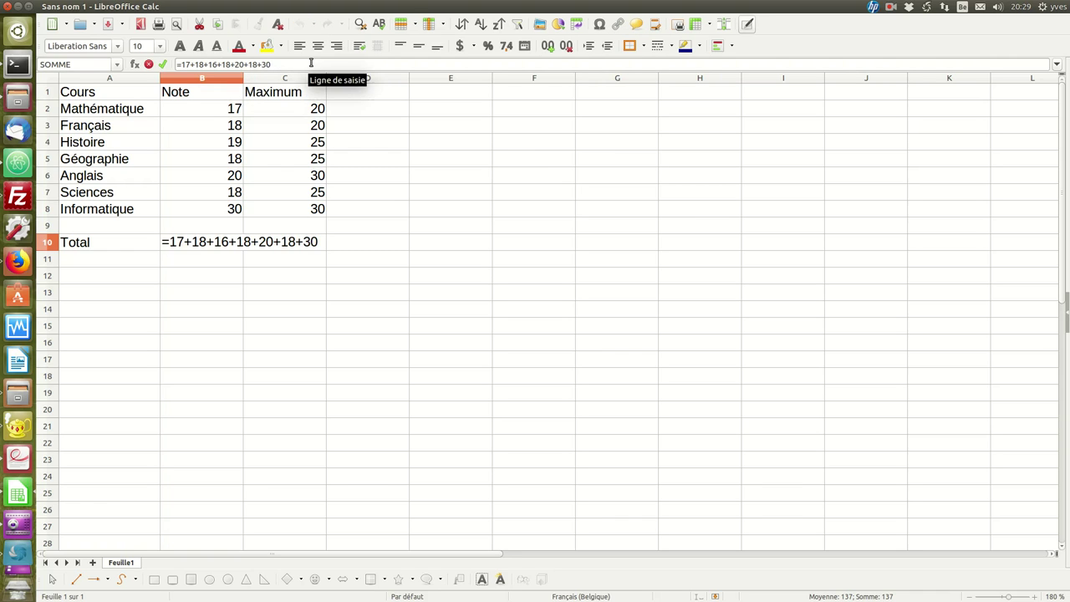
key("Left")
key("Left")
key("Left")
key("Left")
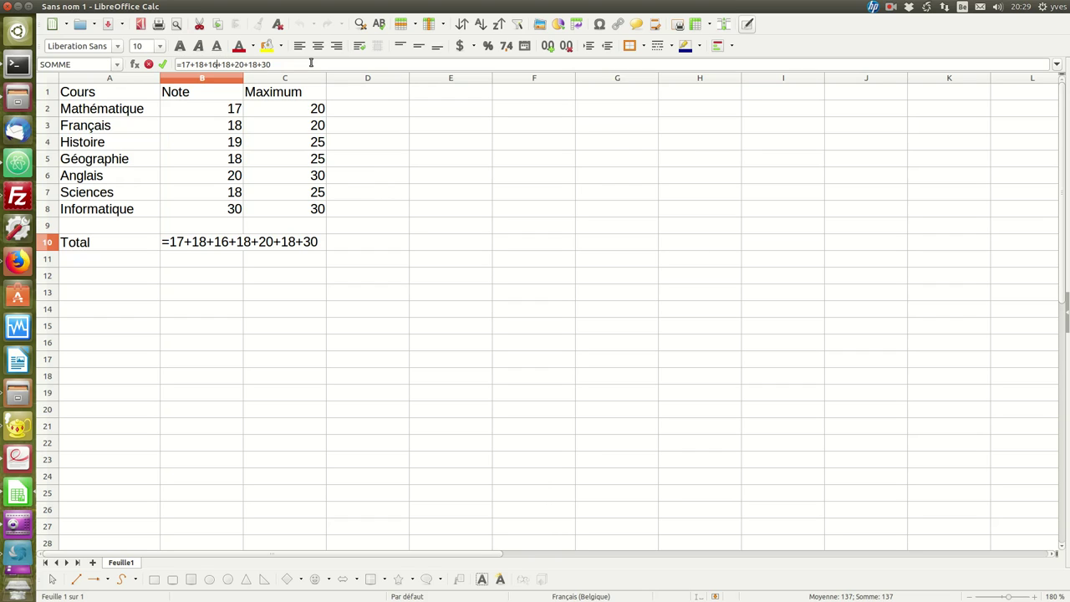
key("BackSpace")
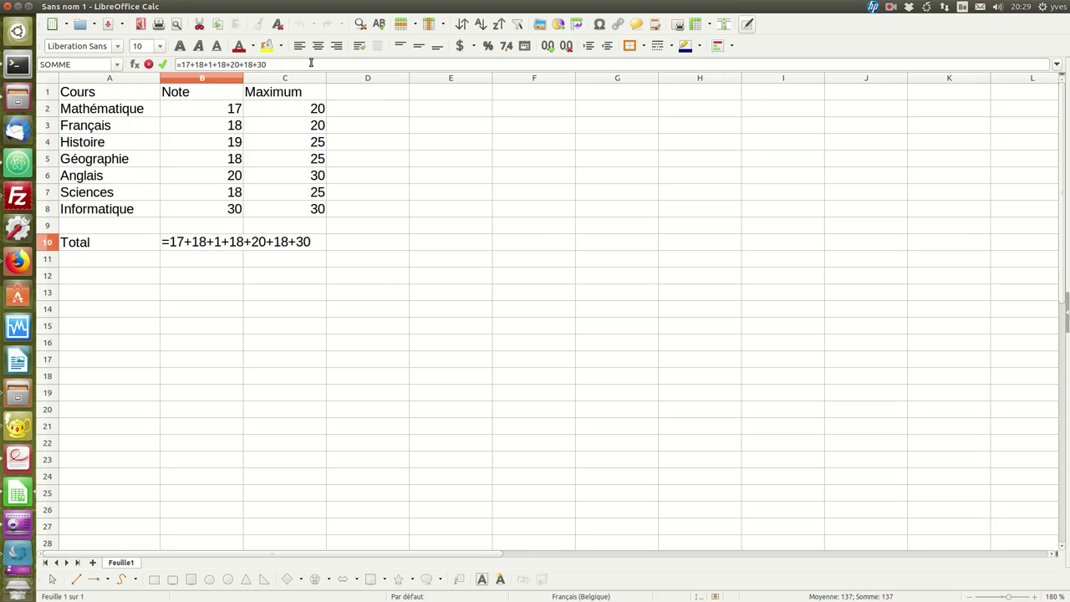
type("9")
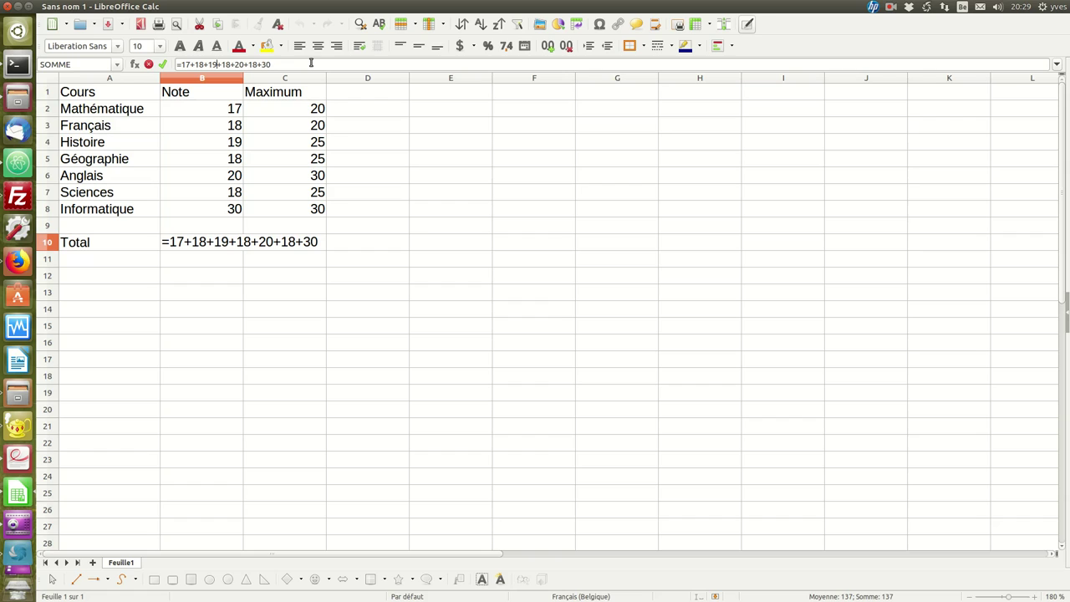
key("Return")
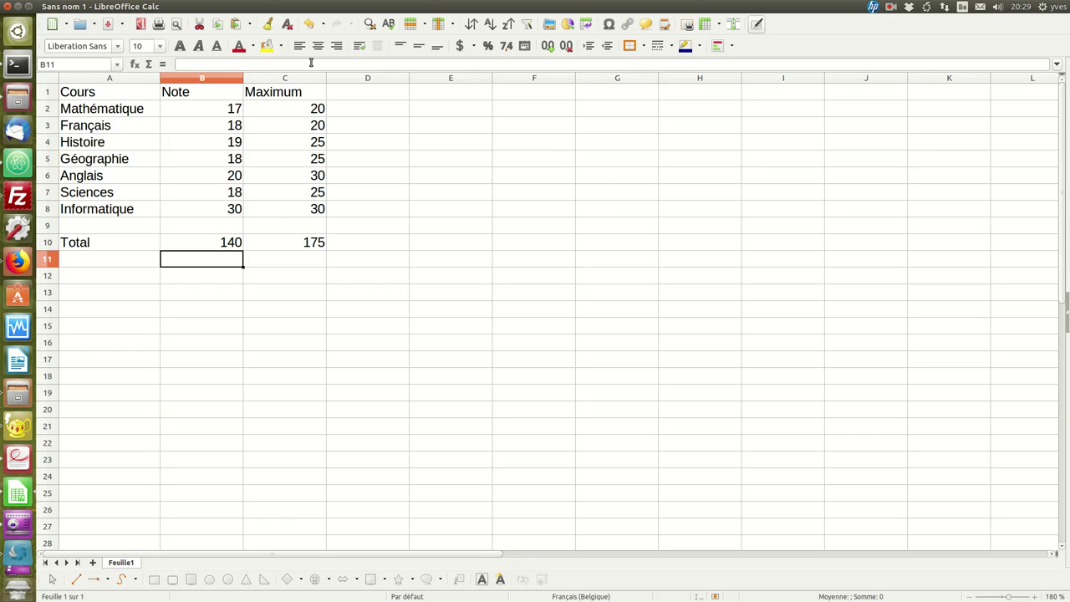
key("Up")
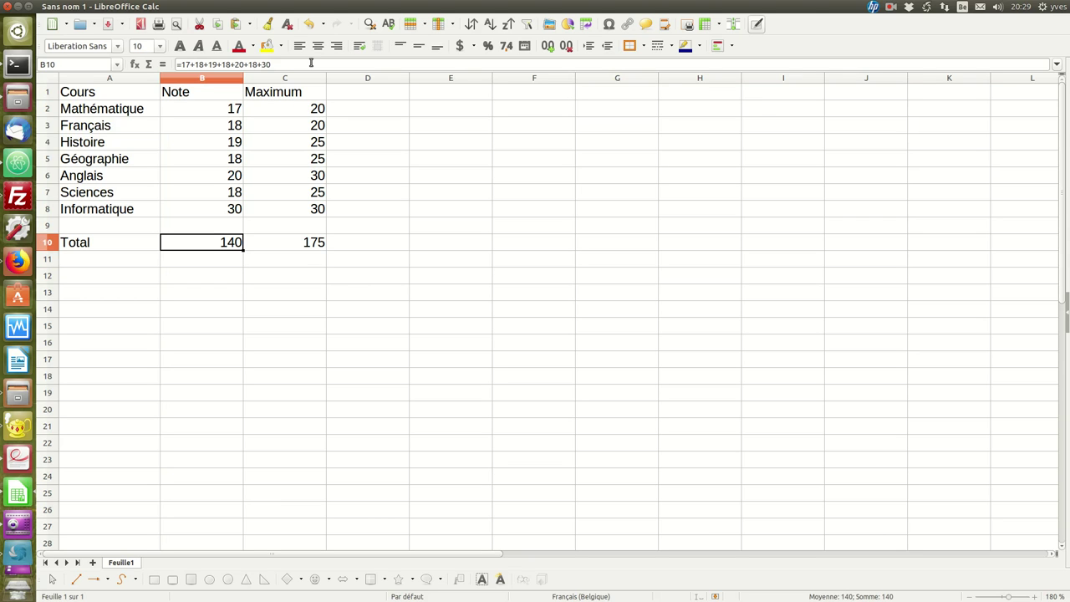